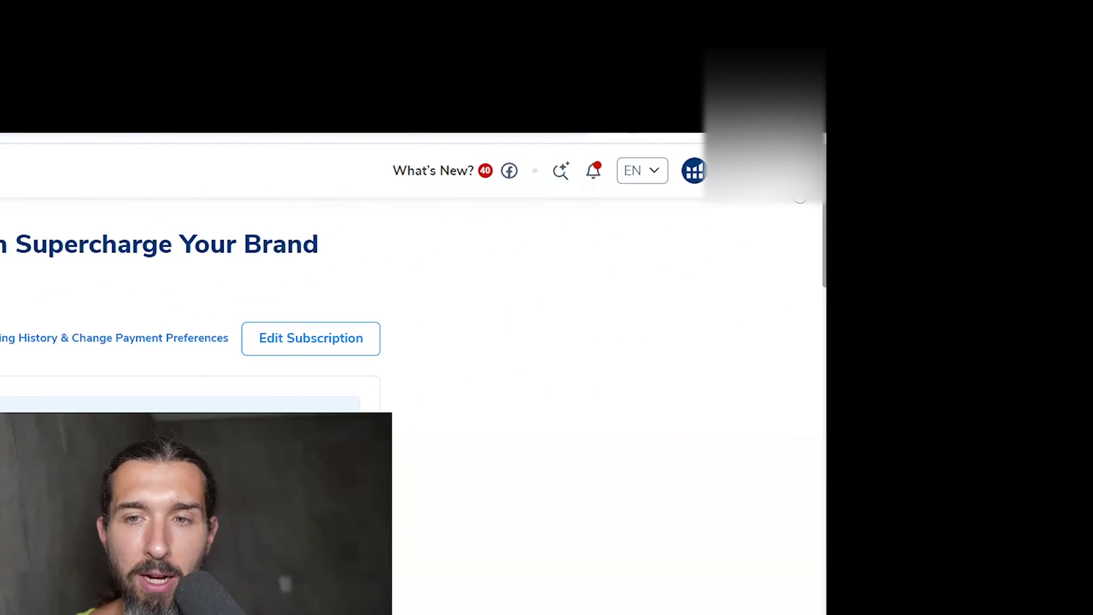
- Go to Plans & Billing from the account menu and scroll to the Diamond vs Platinum Plan Breakdown
{"action": "left_click", "coordinate": [1016, 60]}
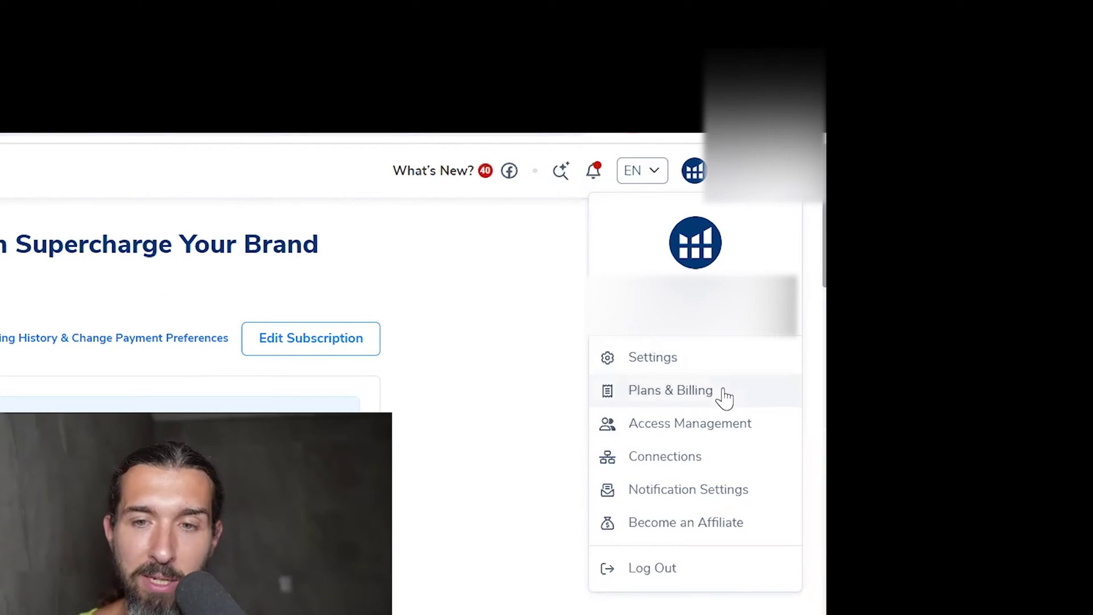
{"action": "left_click", "coordinate": [515, 388]}
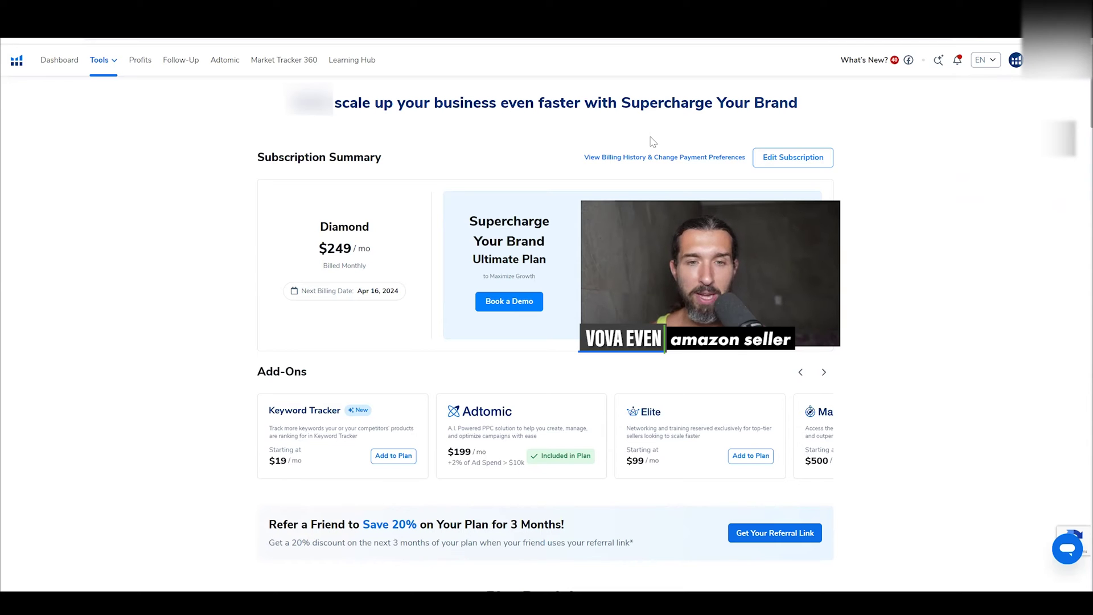
{"action": "scroll", "coordinate": [1077, 108], "scroll_direction": "down", "scroll_amount": 4}
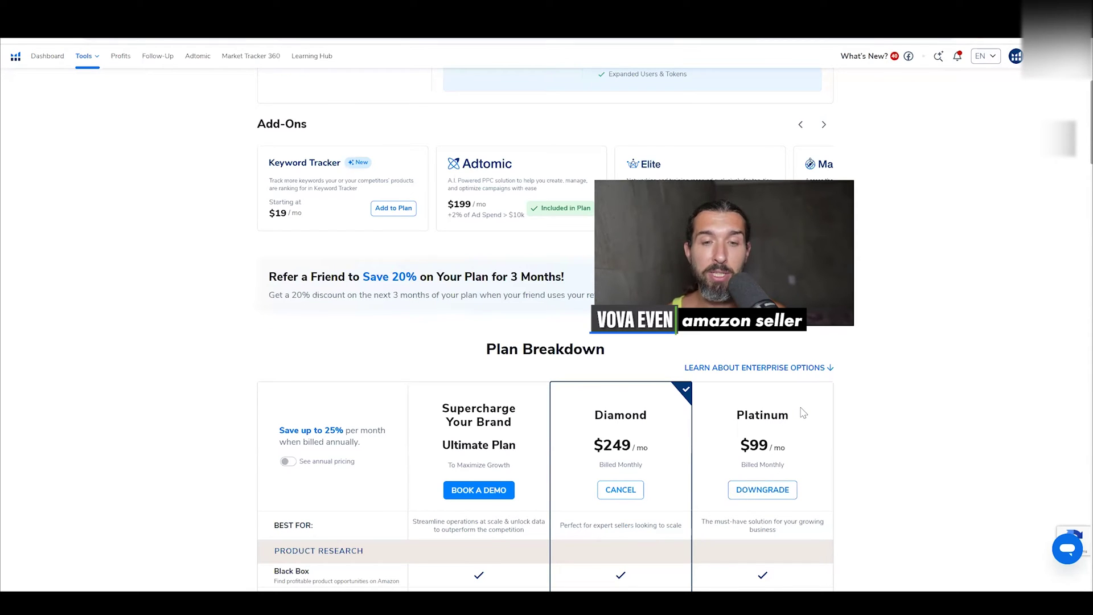
- Start cancelling the Diamond plan and choose Continue to Cancel past the price warning
{"action": "left_click", "coordinate": [632, 497]}
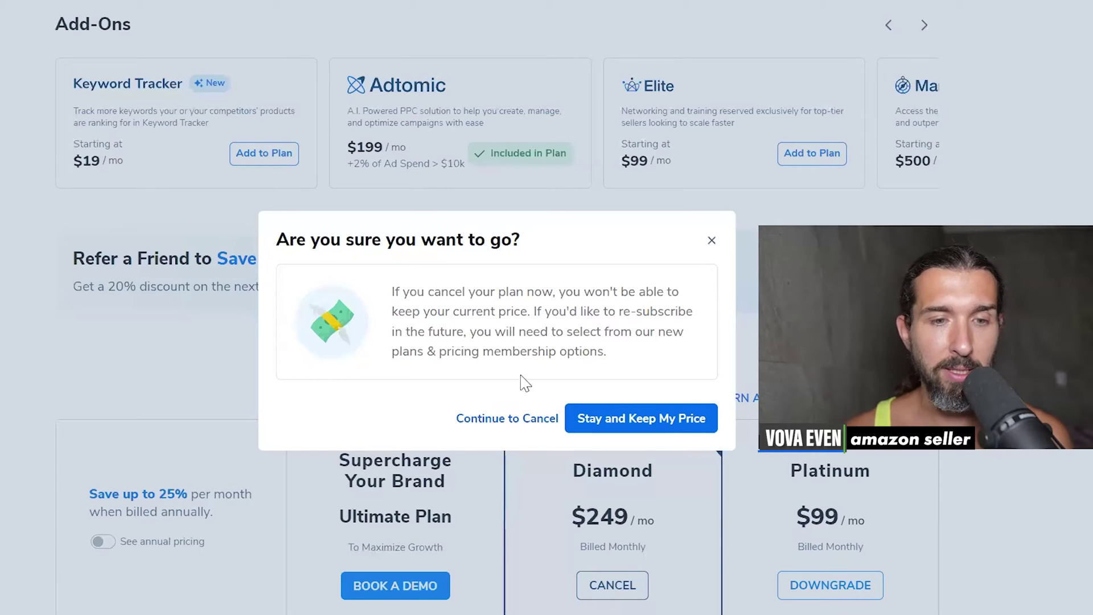
{"action": "left_click", "coordinate": [518, 421]}
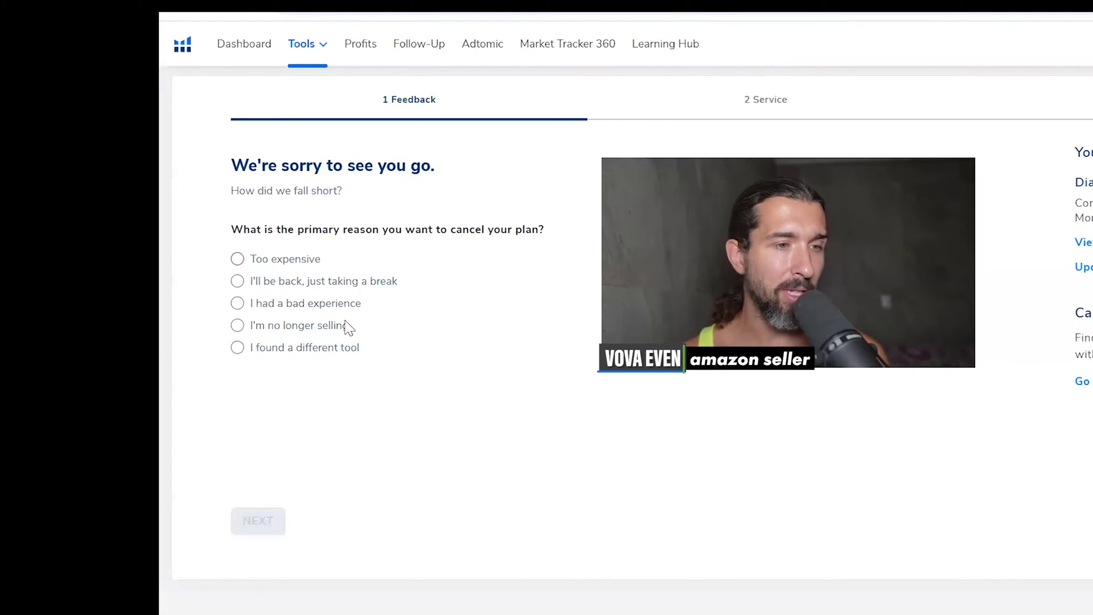
- Choose 'I'm no longer selling' as the primary cancellation reason and go to the follow-up question
{"action": "left_click", "coordinate": [271, 259]}
{"action": "left_click", "coordinate": [313, 329]}
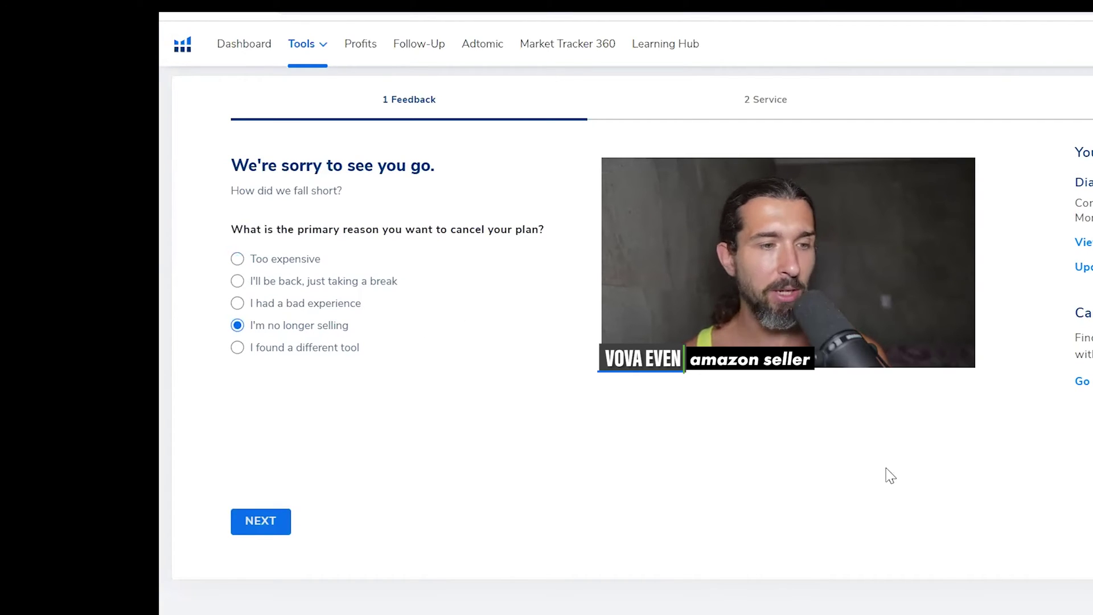
{"action": "left_click", "coordinate": [277, 523]}
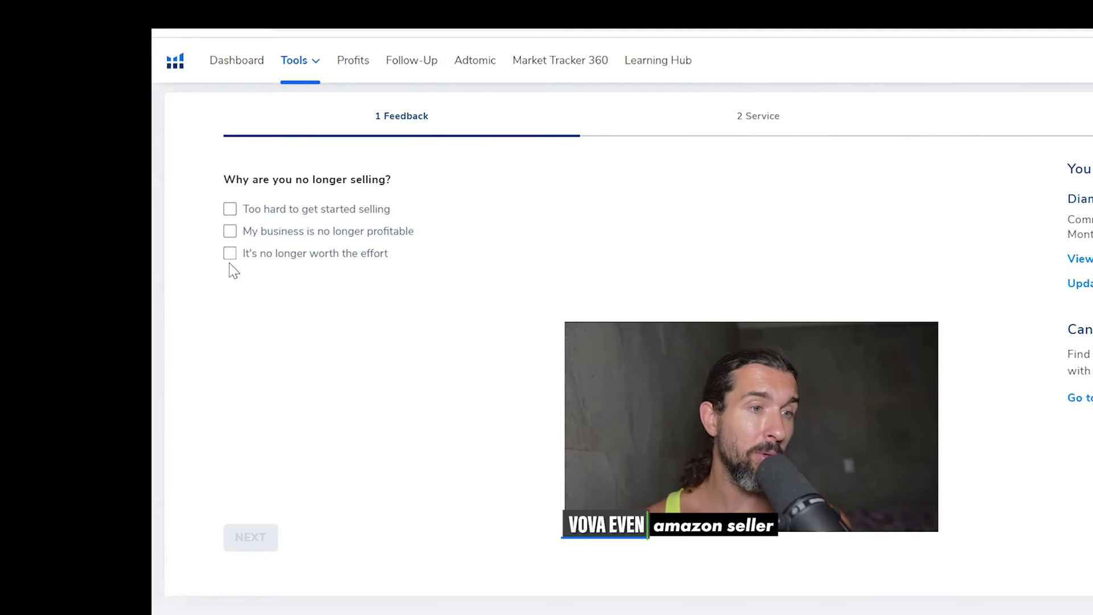
- Answer that it was too hard to get started selling and advance to the written feedback question
{"action": "left_click", "coordinate": [230, 209]}
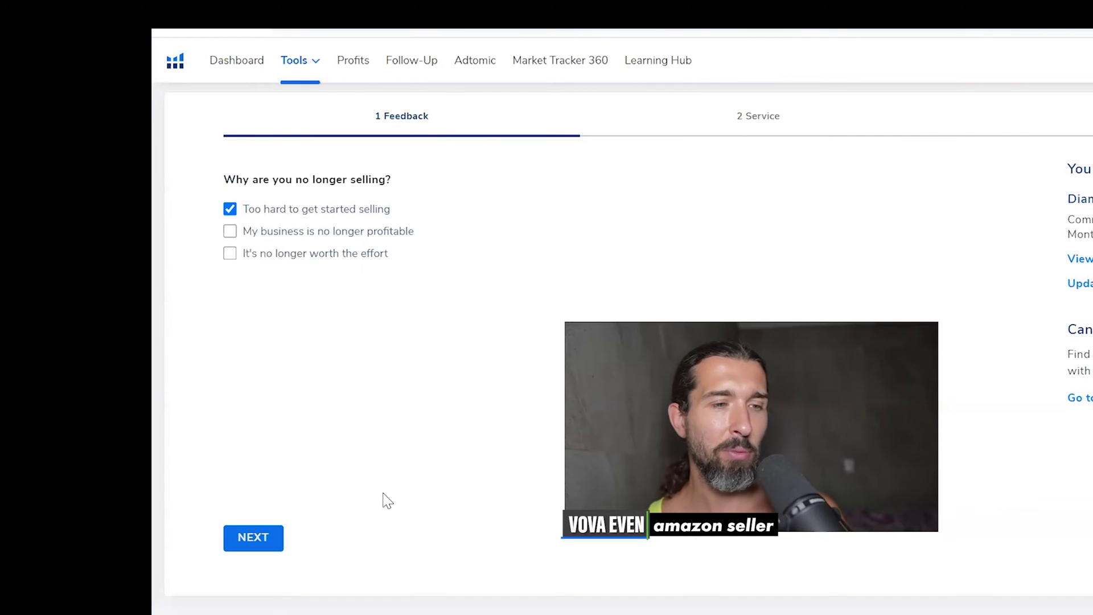
{"action": "left_click", "coordinate": [266, 537]}
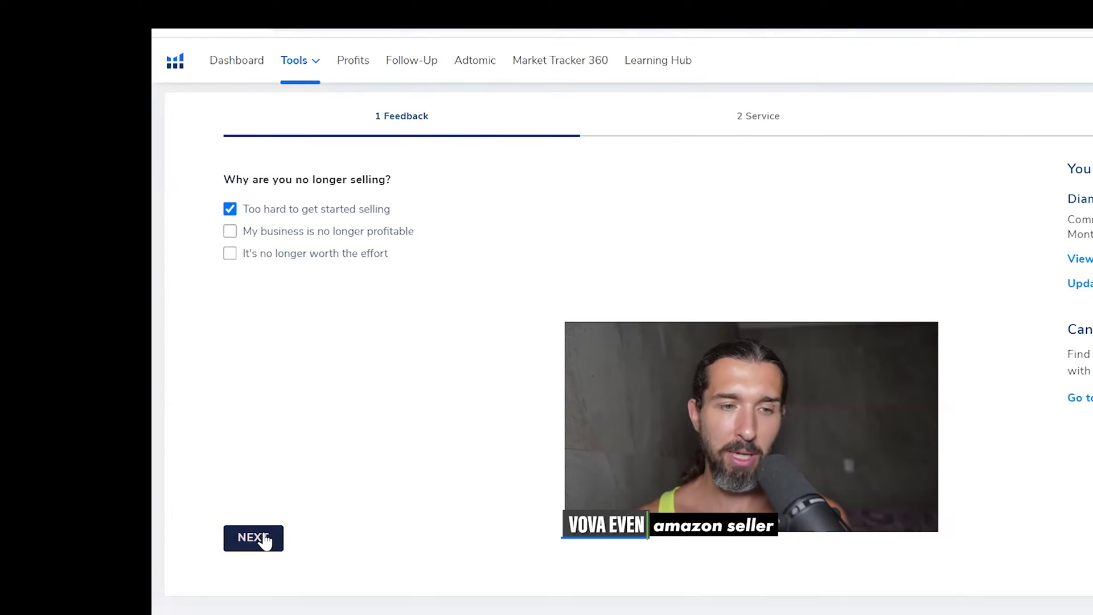
{"action": "left_click", "coordinate": [265, 541]}
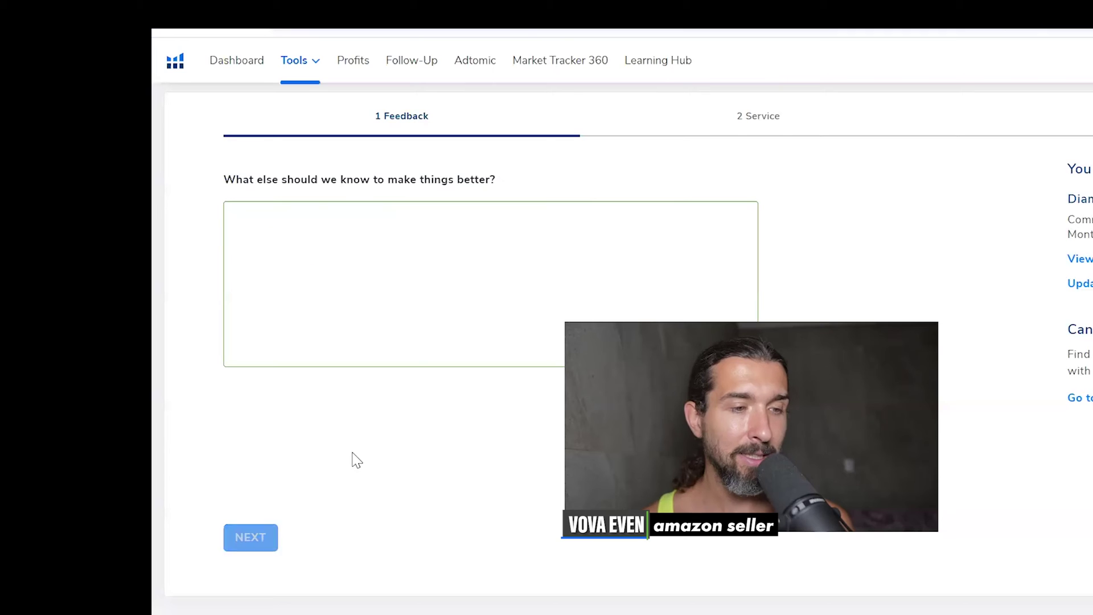
- Enter the feedback 'i found some parts of the program hard ro' and submit it
{"action": "left_click", "coordinate": [429, 288]}
{"action": "type", "text": "i found "}
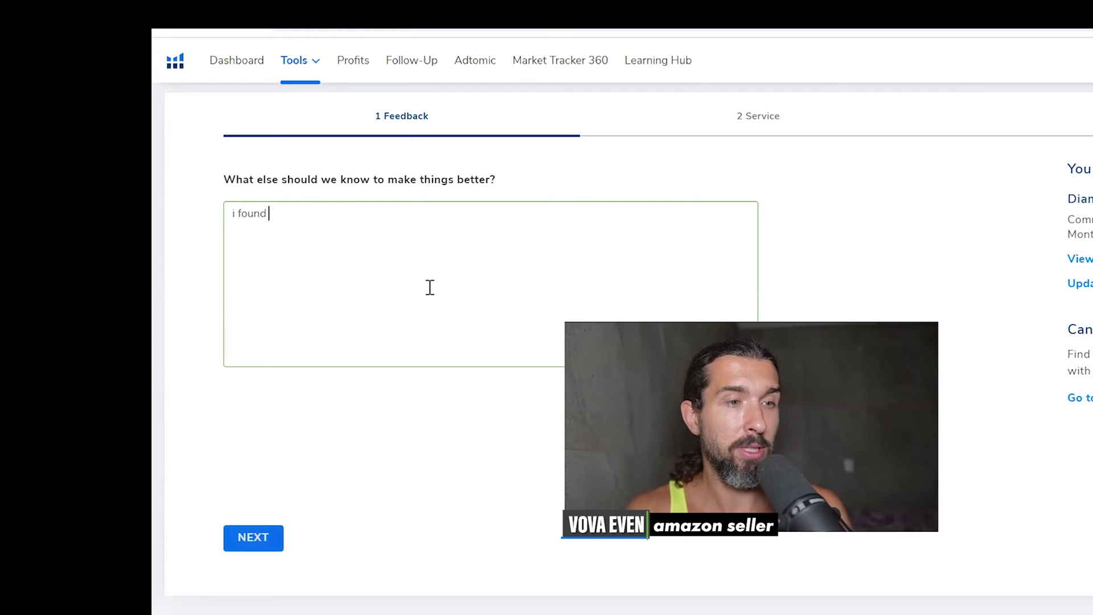
{"action": "type", "text": "some parts of the"}
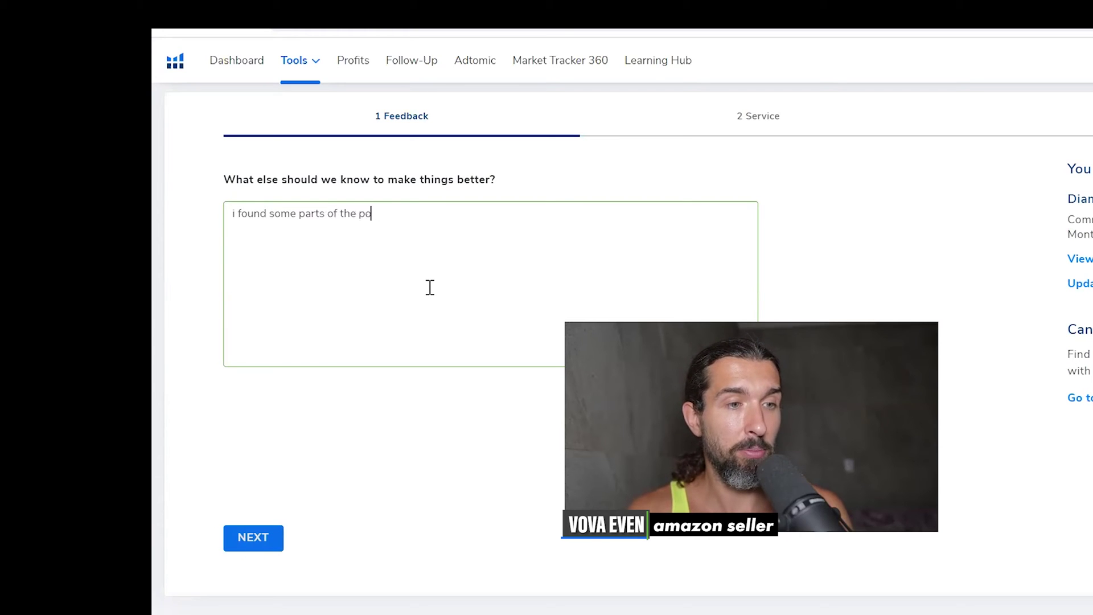
{"action": "type", "text": " program hard ro"}
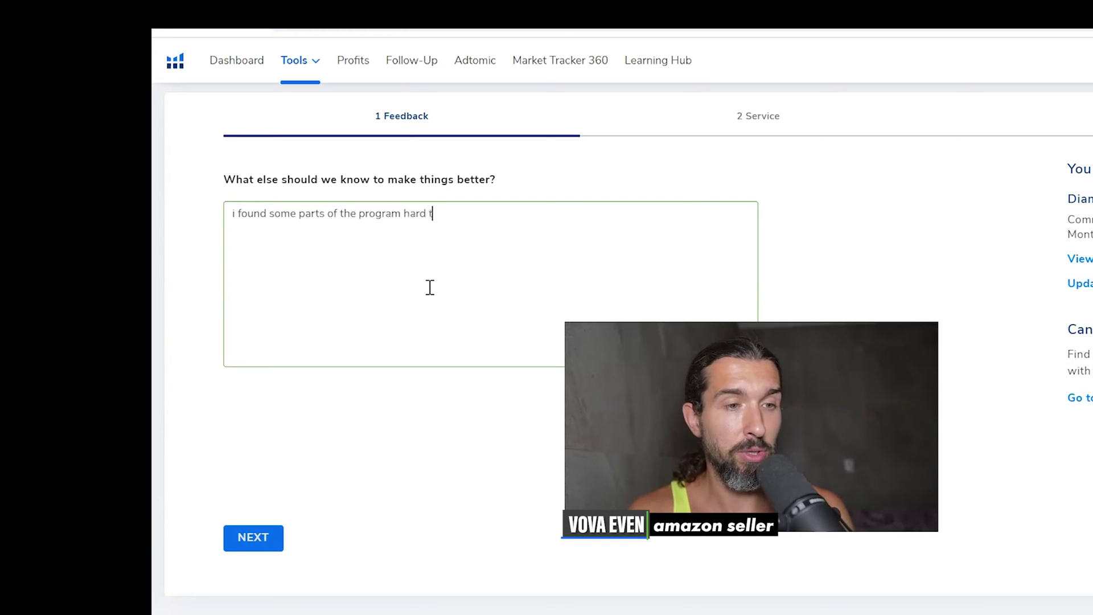
{"action": "left_click", "coordinate": [254, 540]}
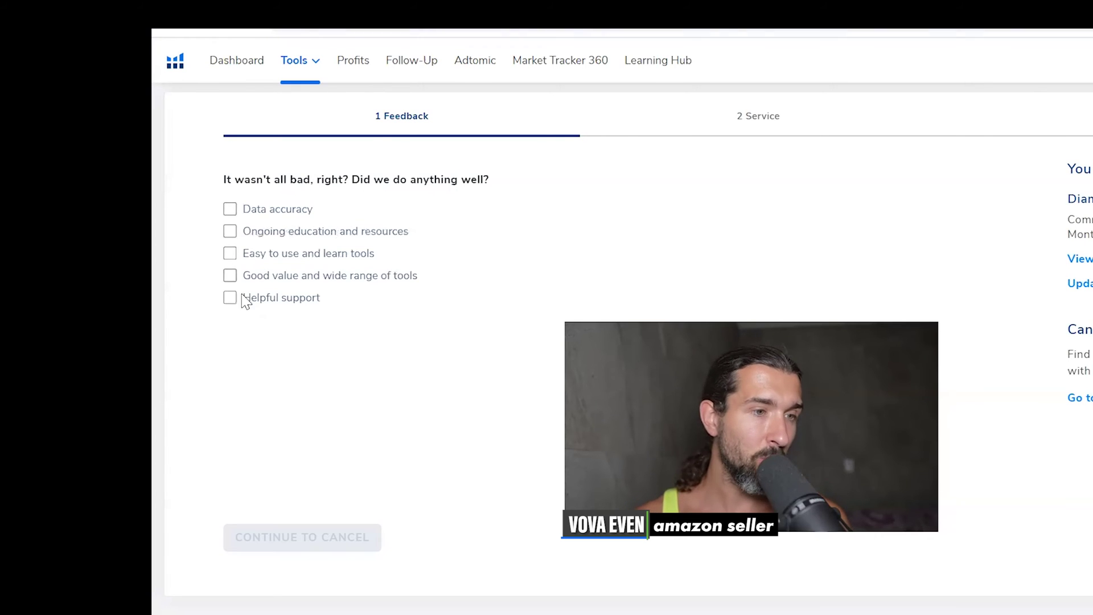
- Tick Ongoing education and resources and Helpful support as strengths, then choose Continue to Cancel
{"action": "left_click", "coordinate": [228, 234]}
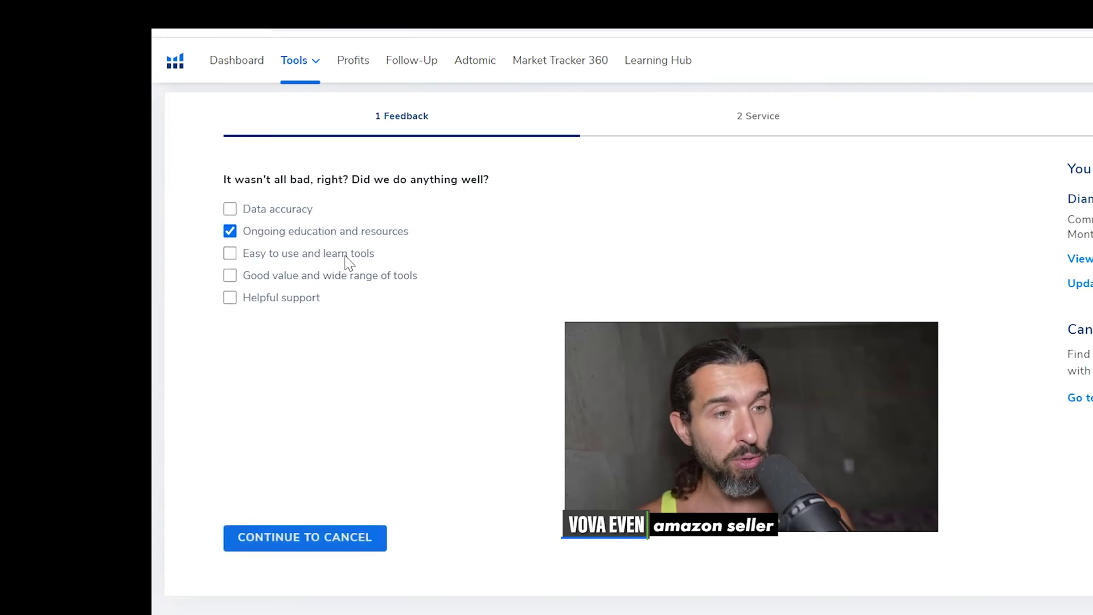
{"action": "left_click", "coordinate": [230, 254]}
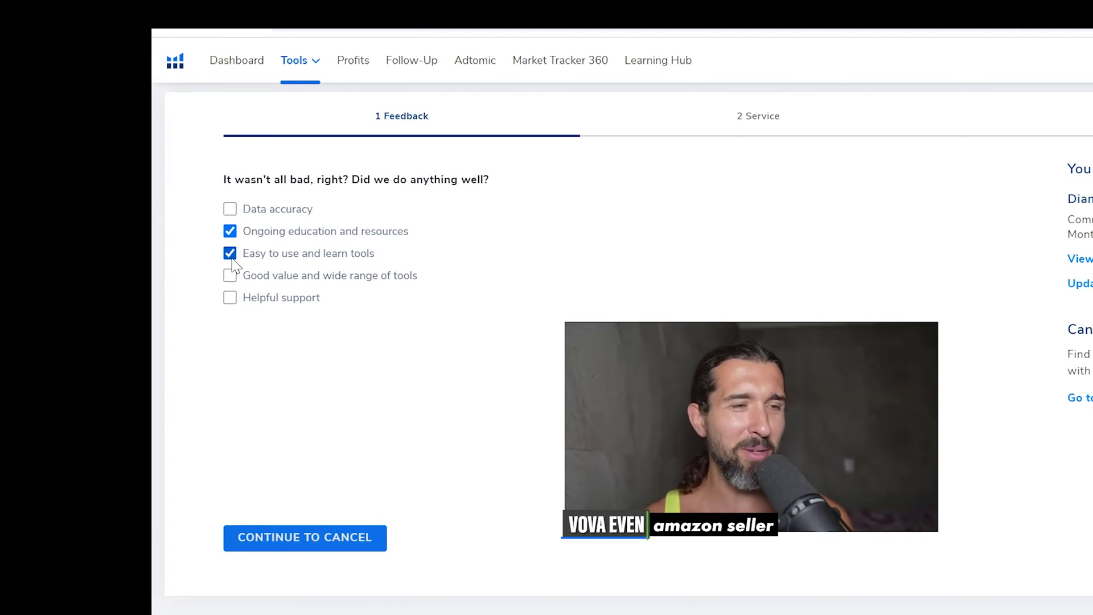
{"action": "left_click", "coordinate": [231, 256]}
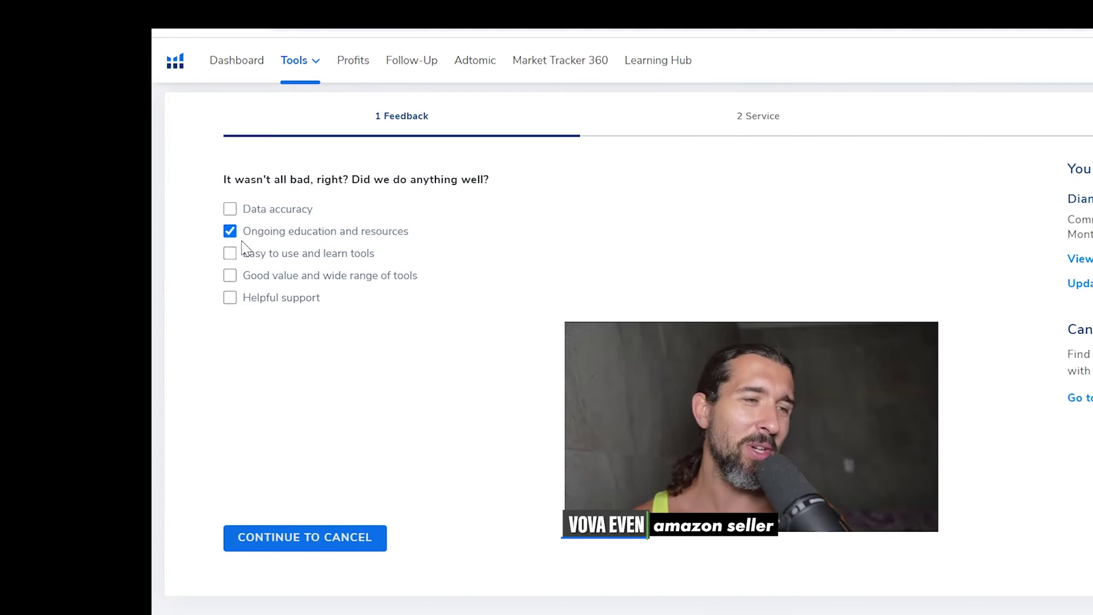
{"action": "left_click", "coordinate": [230, 276]}
{"action": "left_click", "coordinate": [230, 298]}
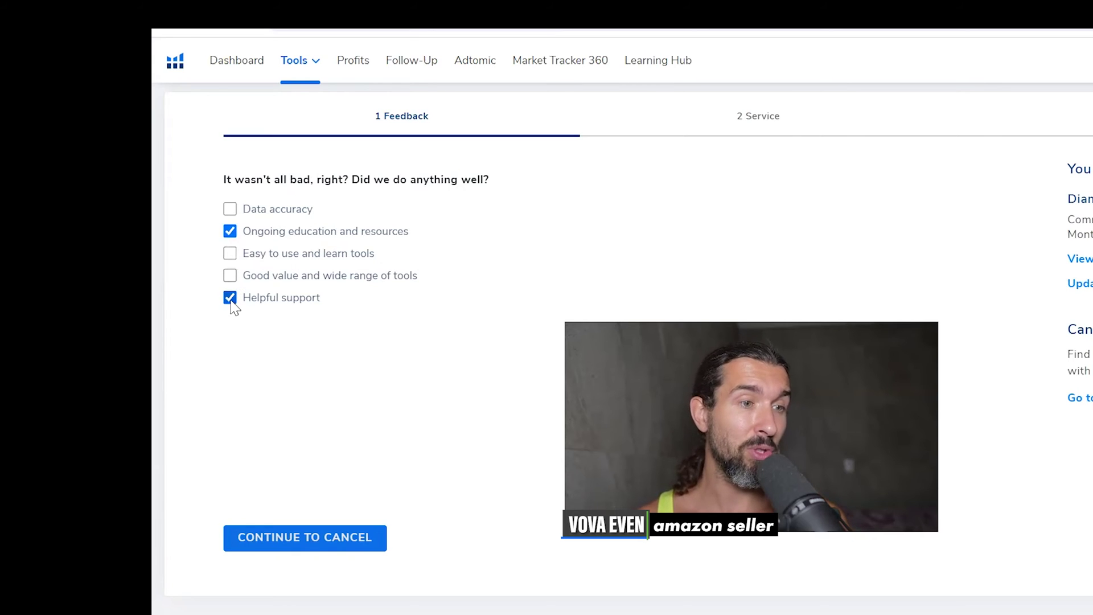
{"action": "left_click", "coordinate": [344, 547]}
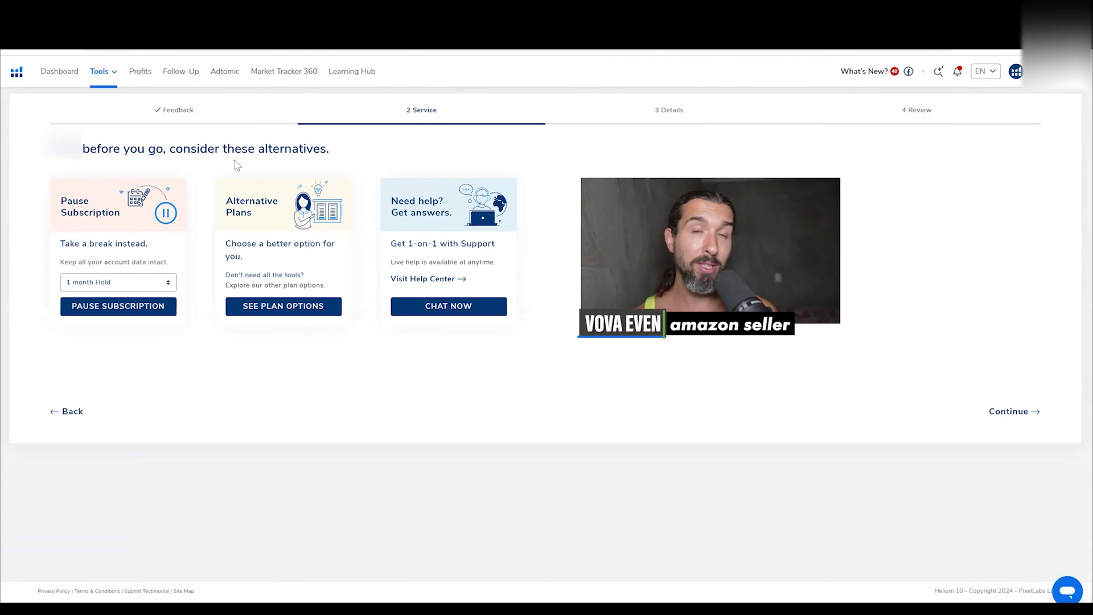
- Skip the 1-month hold offer and decline the 20% discount, cancelling with no discount
{"action": "left_click", "coordinate": [143, 282]}
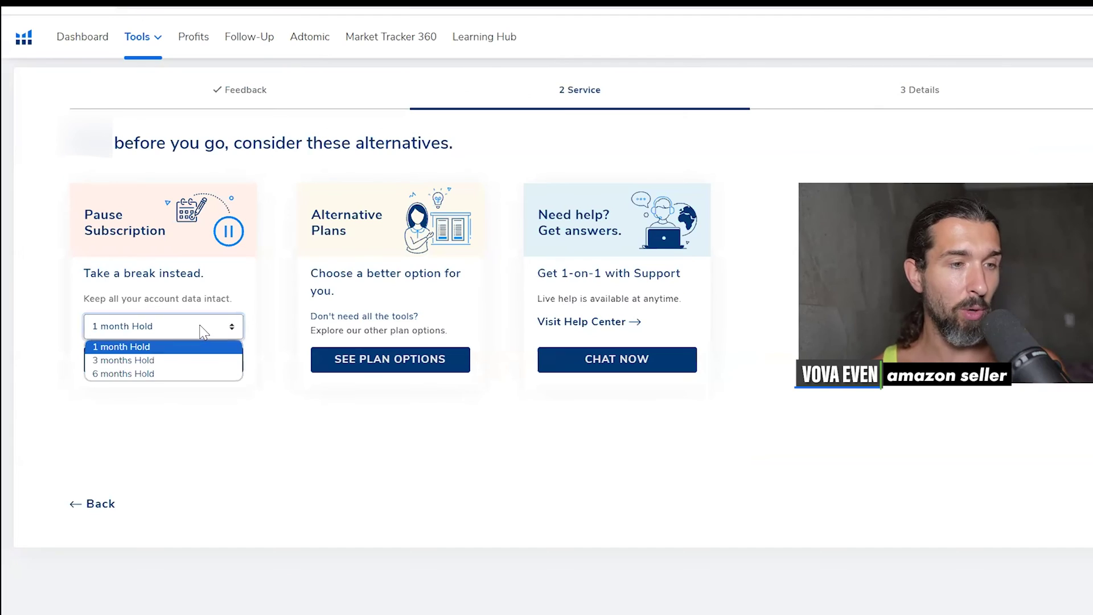
{"action": "left_click", "coordinate": [202, 331]}
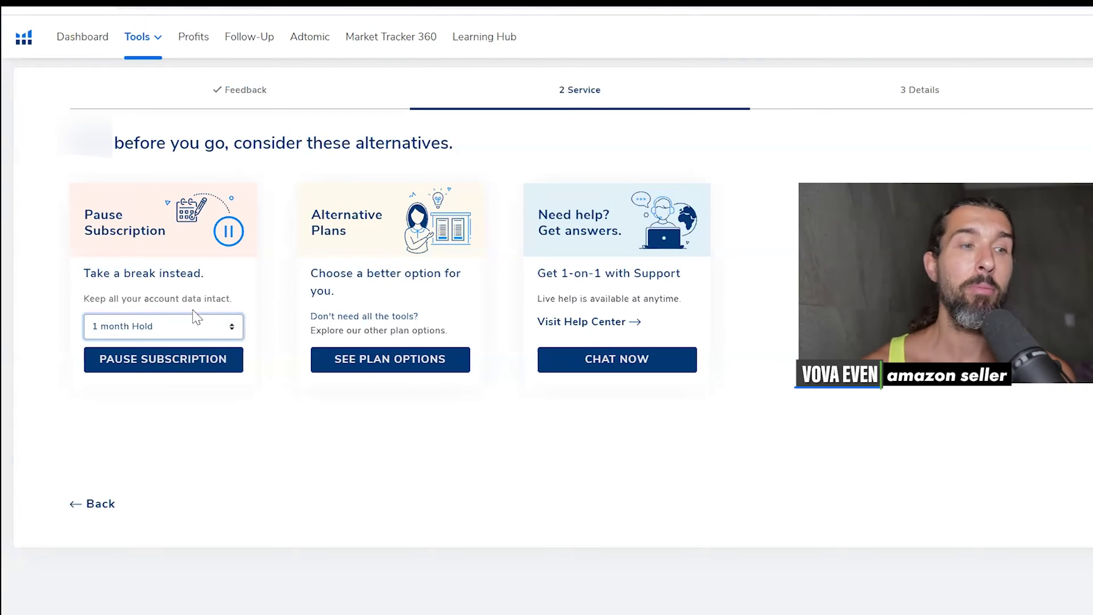
{"action": "left_click", "coordinate": [140, 298]}
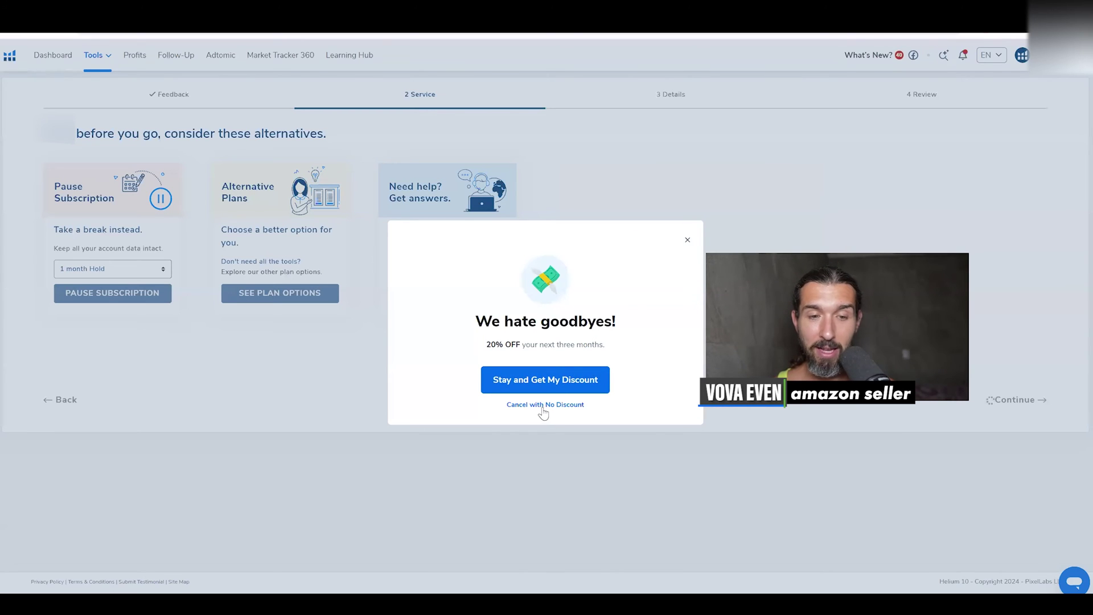
{"action": "left_click", "coordinate": [561, 405]}
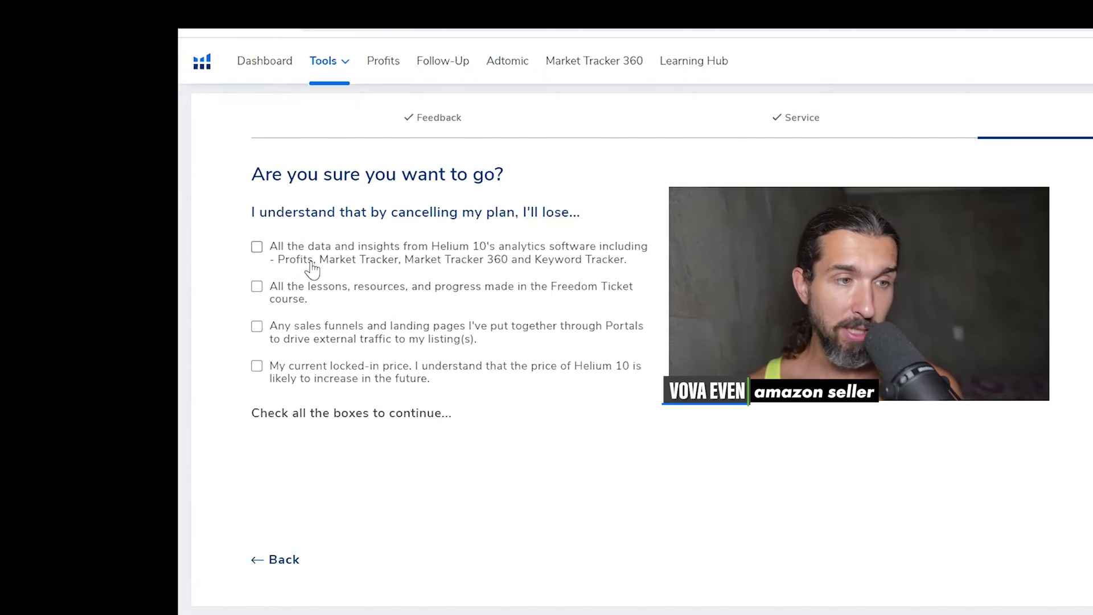
- Tick all four loss acknowledgements: analytics data, Freedom Ticket progress, sales funnels, and locked-in price
{"action": "left_click", "coordinate": [258, 249]}
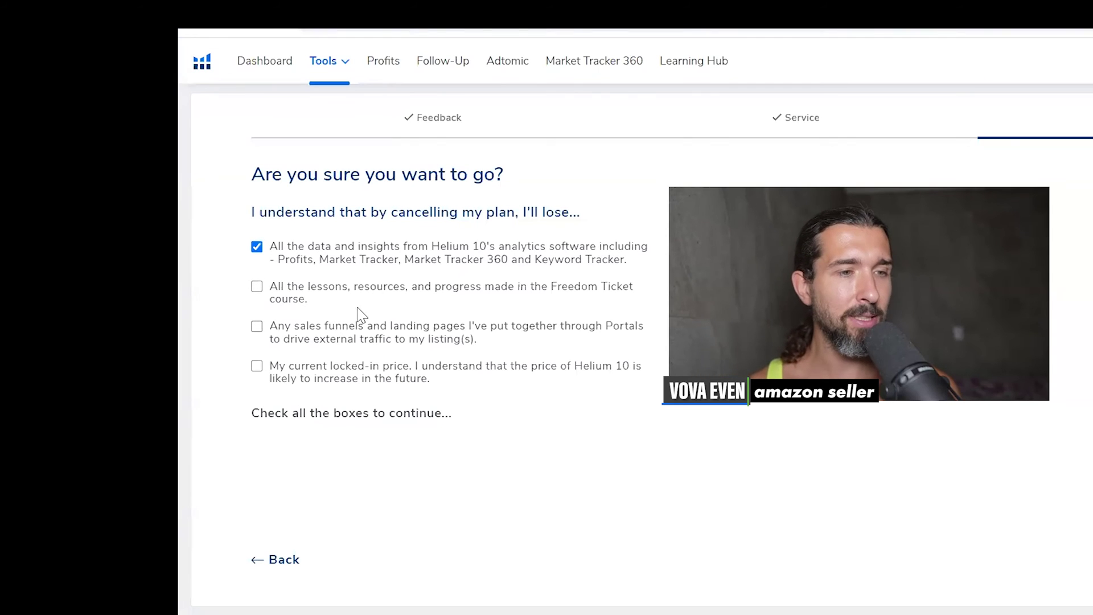
{"action": "left_click", "coordinate": [257, 287]}
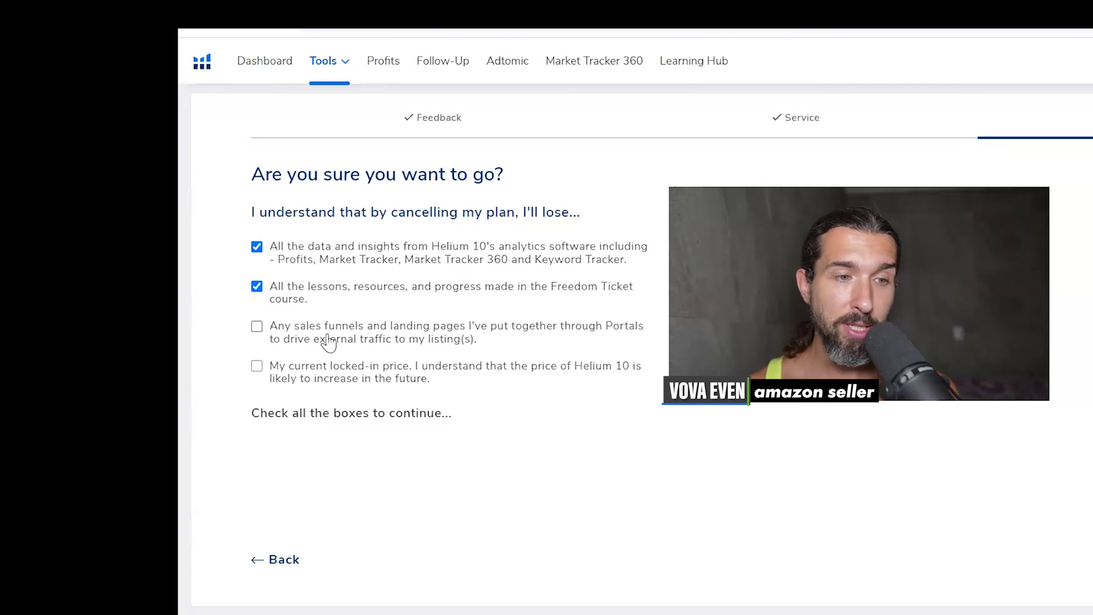
{"action": "left_click", "coordinate": [259, 327]}
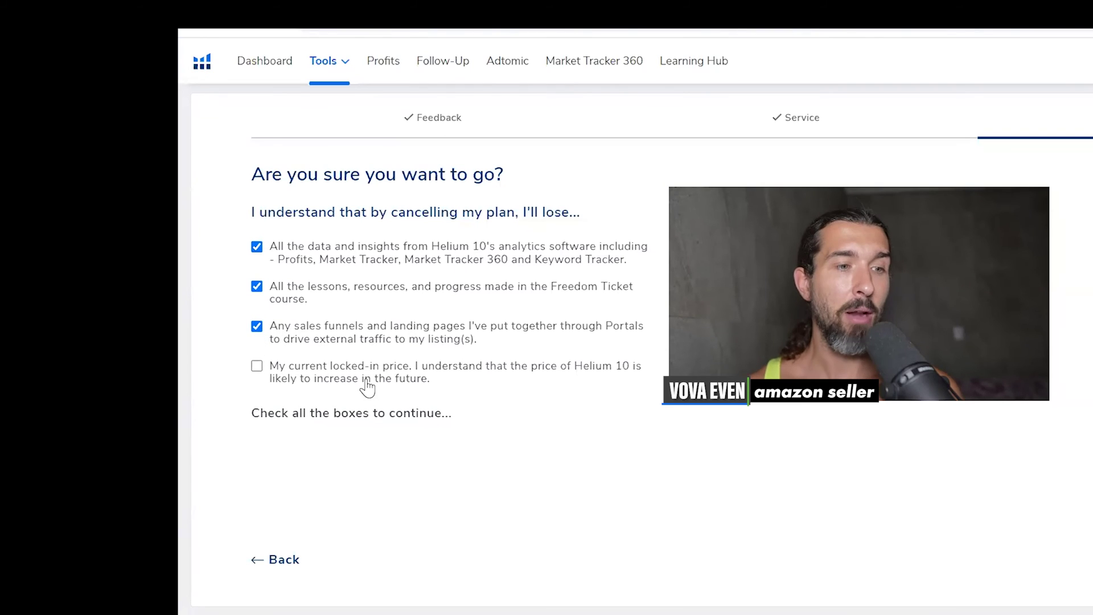
{"action": "left_click", "coordinate": [257, 366]}
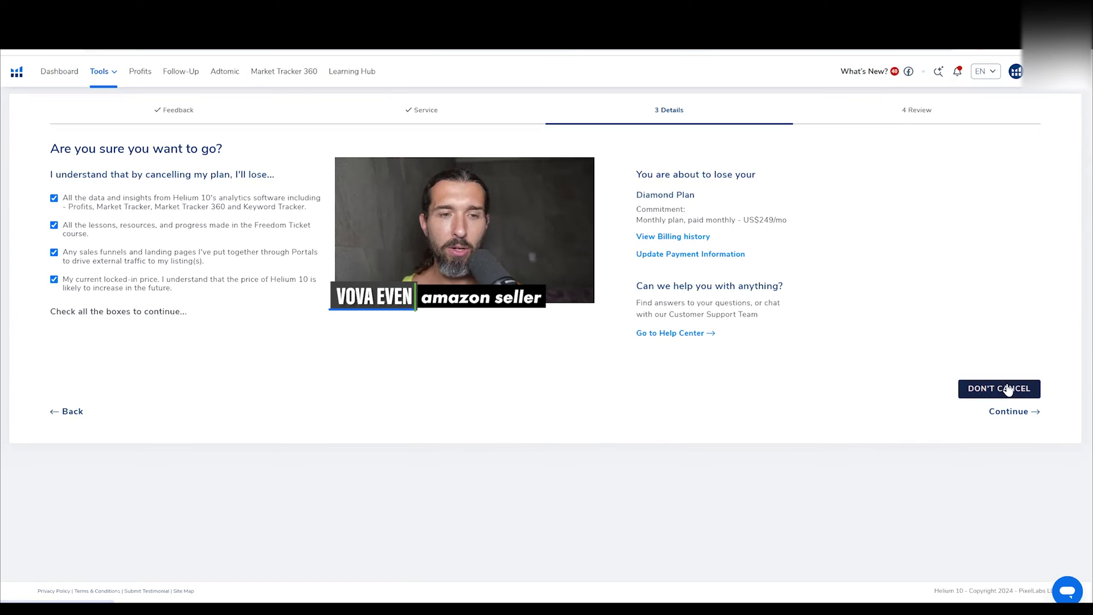
- Continue to the Review step and check the summary's plan end date of April 16, 2024
{"action": "left_click", "coordinate": [1022, 416]}
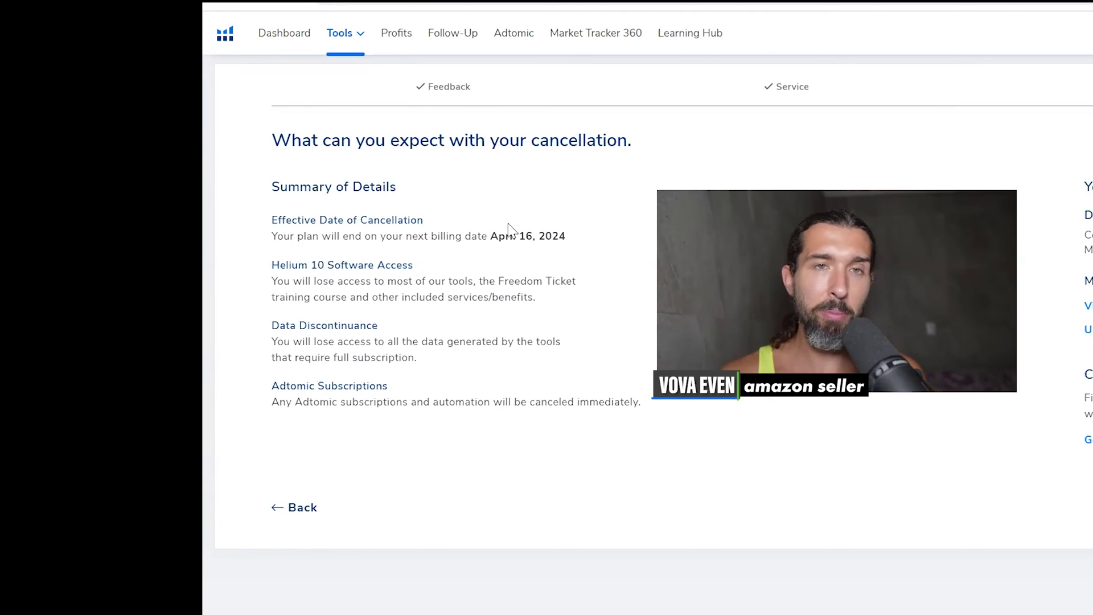
{"action": "double_click", "coordinate": [417, 236]}
{"action": "double_click", "coordinate": [463, 236]}
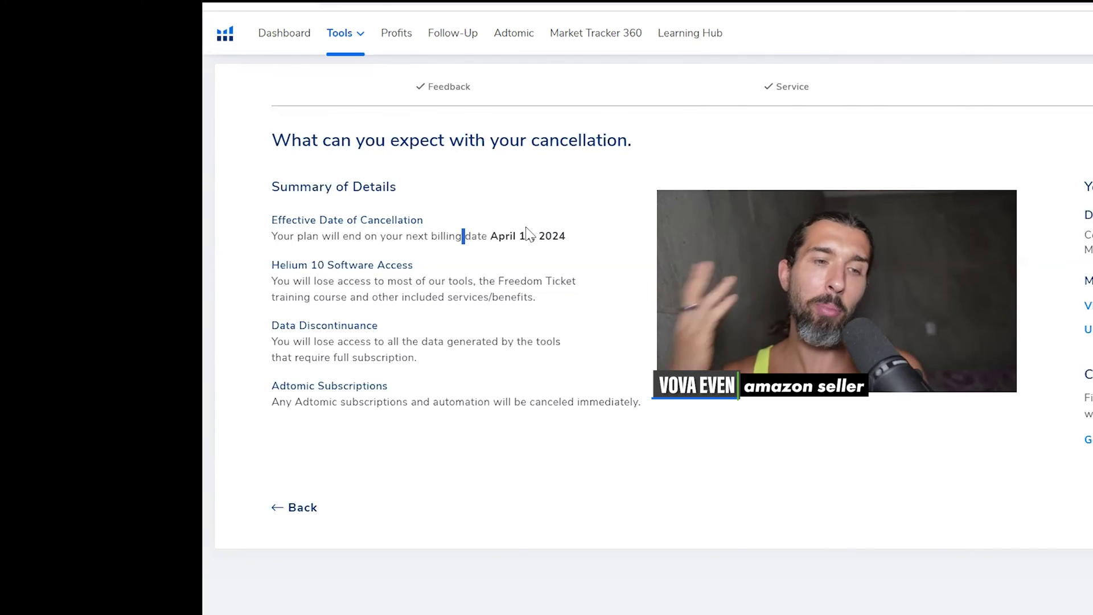
{"action": "left_click", "coordinate": [592, 204]}
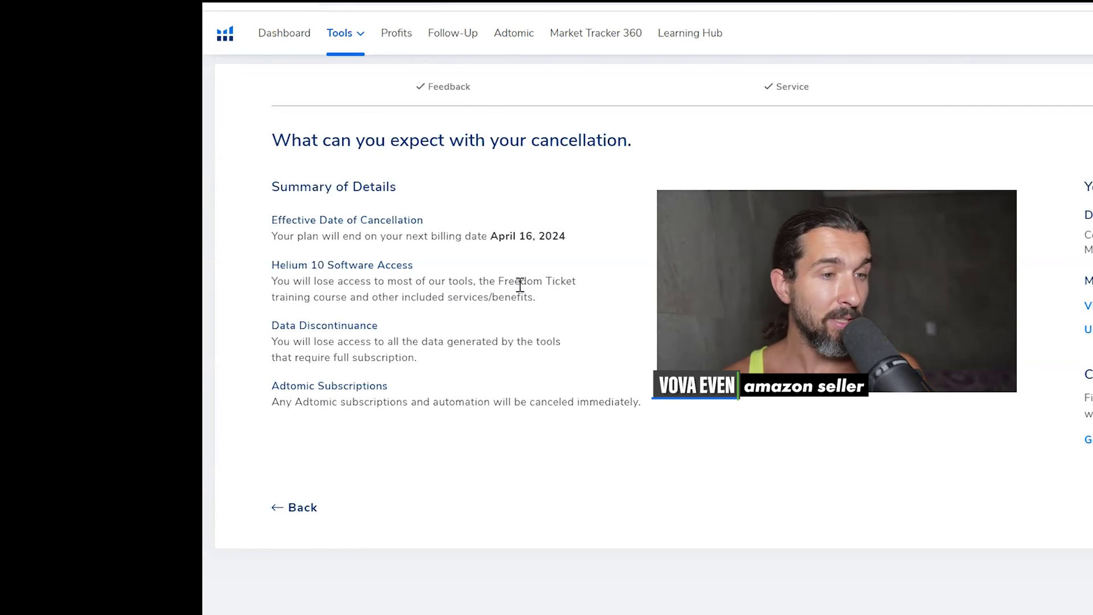